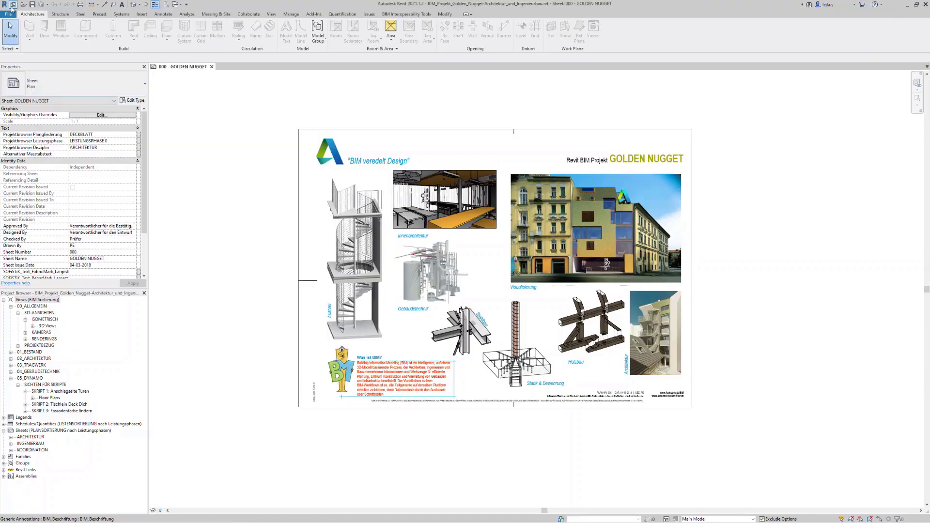
Open Revit's File application menu showing the recent documents list
{"action": "left_click", "coordinate": [11, 15]}
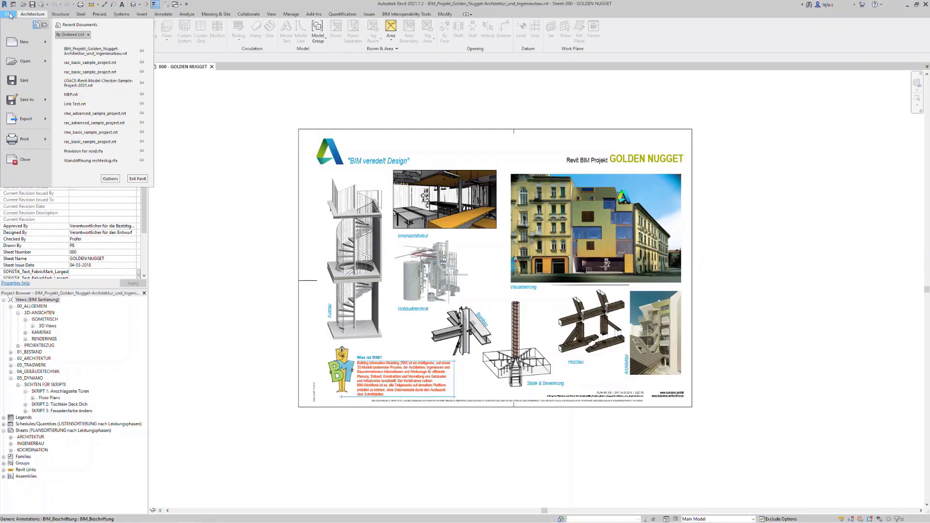
{"action": "mouse_move", "coordinate": [25, 61]}
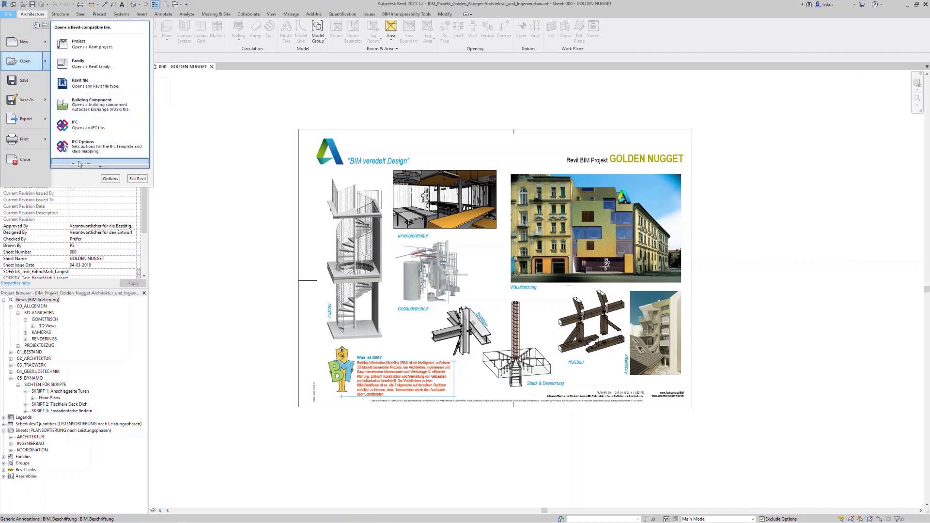
Browse the Samples folder, select the Golden Nugget project, then close the Open dialog unopened
{"action": "left_click", "coordinate": [134, 165]}
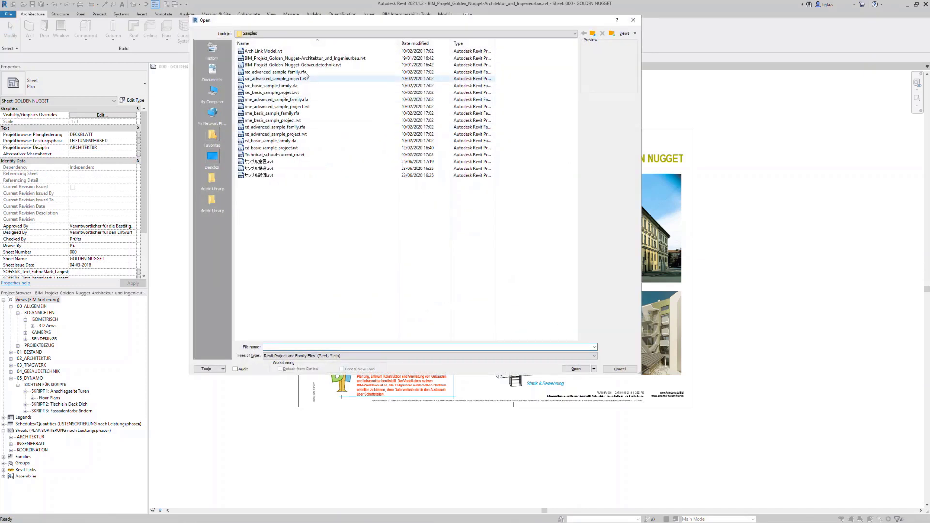
{"action": "left_click", "coordinate": [285, 59]}
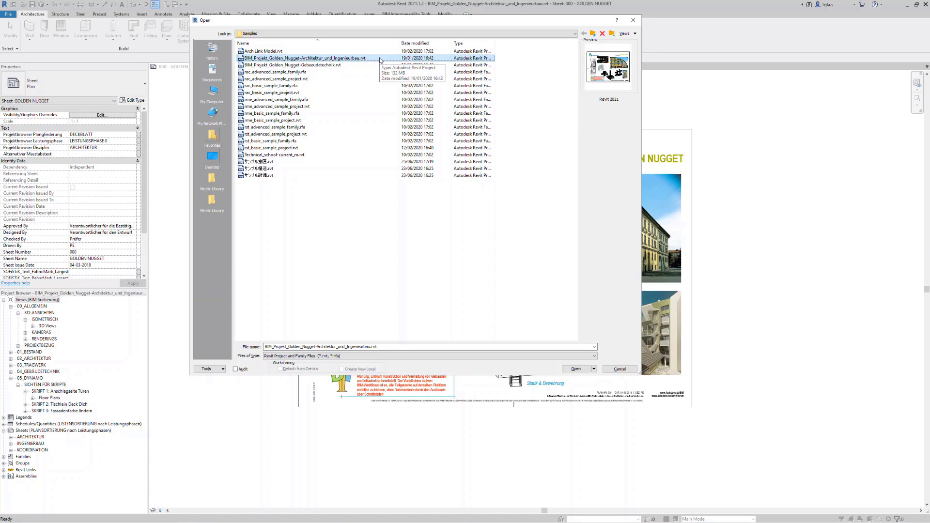
{"action": "left_click", "coordinate": [637, 20]}
Open section view A-A from 02_ARCHITEKTUR > GOLDEN NUGGET > 03-SCHNITTE > Sections
{"action": "left_click", "coordinate": [10, 360]}
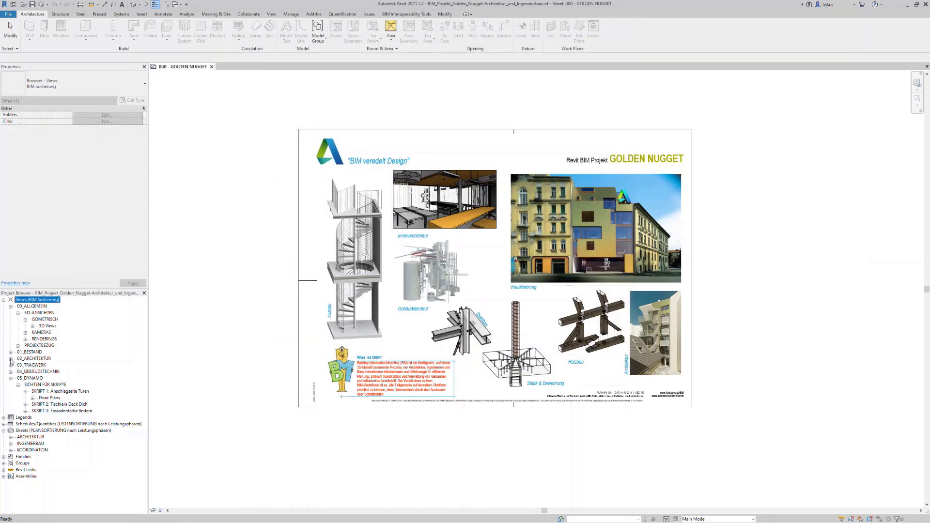
{"action": "left_click", "coordinate": [10, 358]}
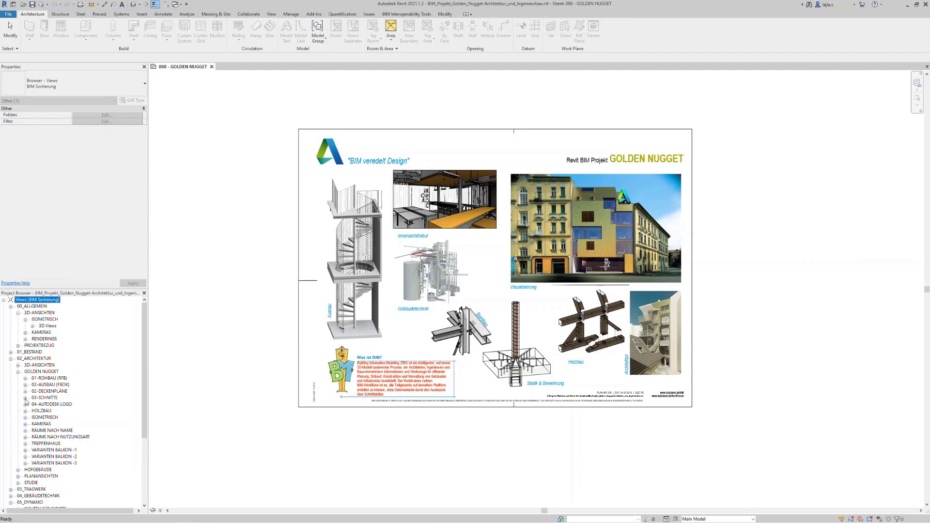
{"action": "left_click", "coordinate": [25, 398]}
{"action": "left_click", "coordinate": [33, 405]}
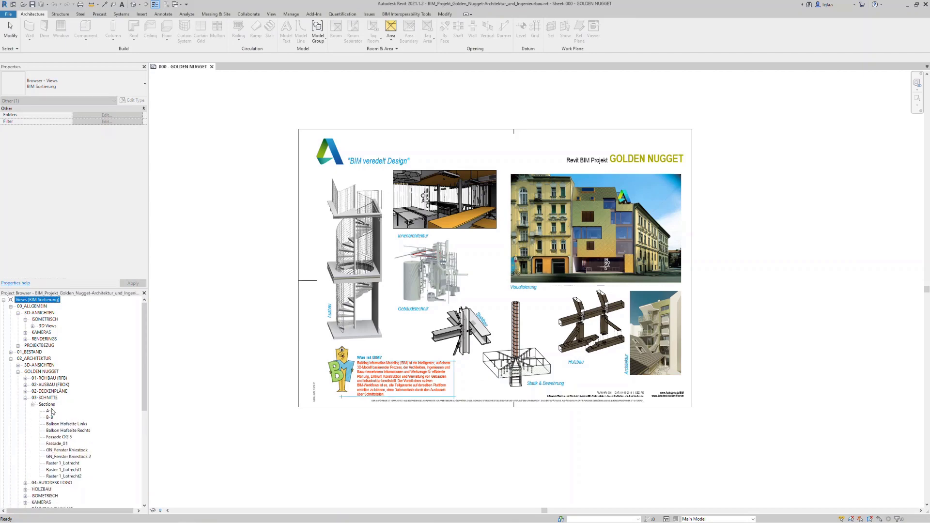
{"action": "double_click", "coordinate": [51, 411]}
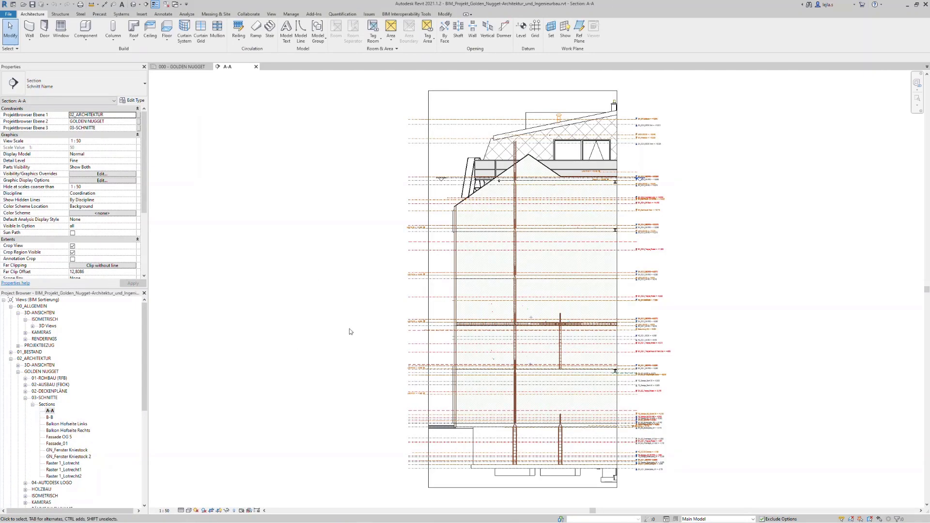
Zoom in on the upper levels and select level GN_OG 3_UK RD to view its properties
{"action": "scroll", "coordinate": [698, 152], "scroll_direction": "up", "scroll_amount": 3}
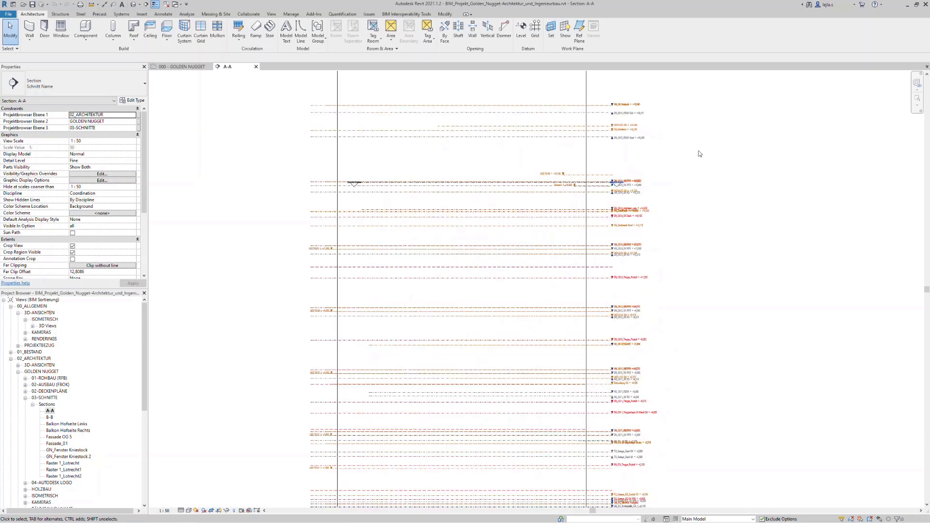
{"action": "scroll", "coordinate": [693, 147], "scroll_direction": "up", "scroll_amount": 2}
{"action": "scroll", "coordinate": [708, 175], "scroll_direction": "up", "scroll_amount": 2}
{"action": "middle_click_drag", "start_coordinate": [708, 174], "coordinate": [716, 188]}
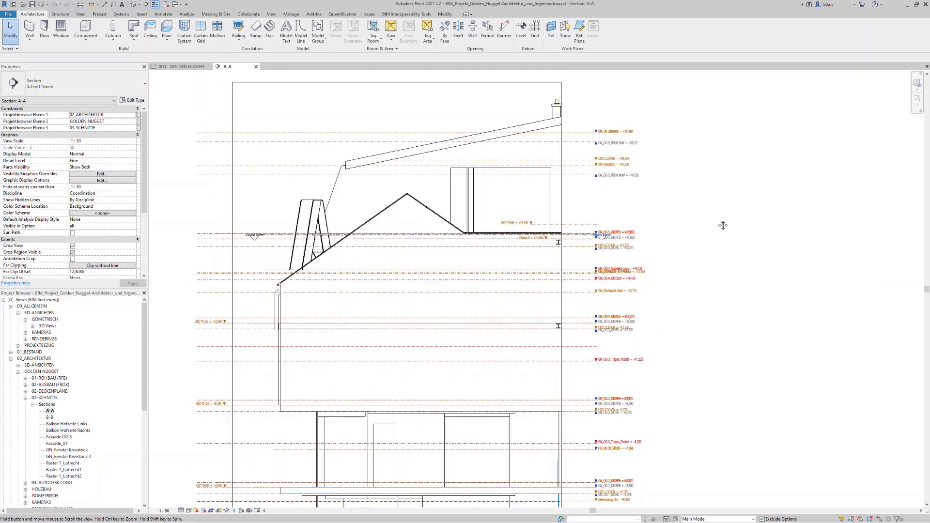
{"action": "scroll", "coordinate": [714, 195], "scroll_direction": "up", "scroll_amount": 2}
{"action": "scroll", "coordinate": [649, 194], "scroll_direction": "up", "scroll_amount": 2}
{"action": "scroll", "coordinate": [666, 248], "scroll_direction": "up", "scroll_amount": 1}
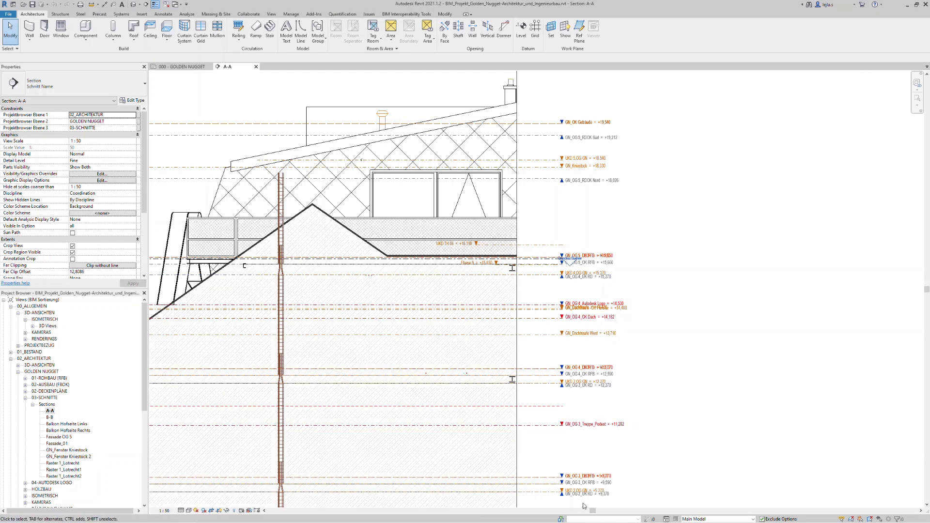
{"action": "scroll", "coordinate": [584, 504], "scroll_direction": "up", "scroll_amount": 1}
{"action": "scroll", "coordinate": [584, 505], "scroll_direction": "up", "scroll_amount": 1}
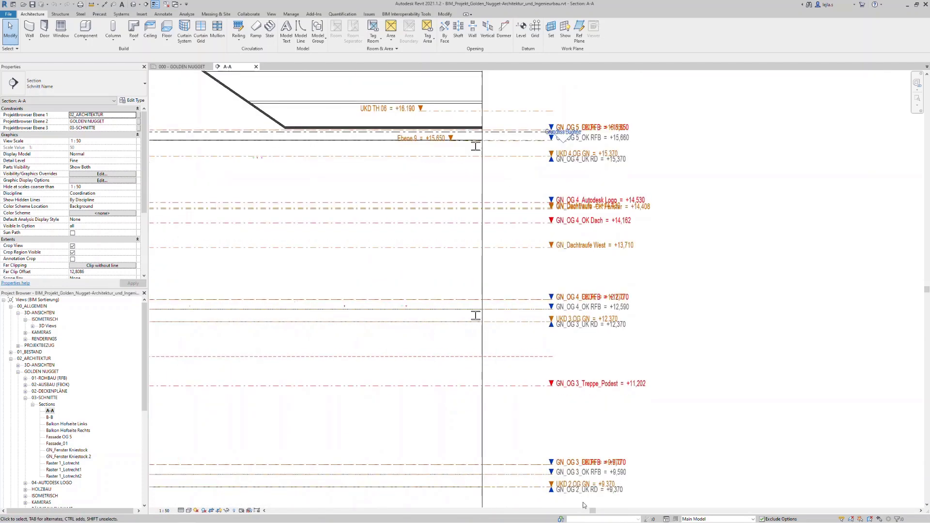
{"action": "scroll", "coordinate": [584, 505], "scroll_direction": "up", "scroll_amount": 1}
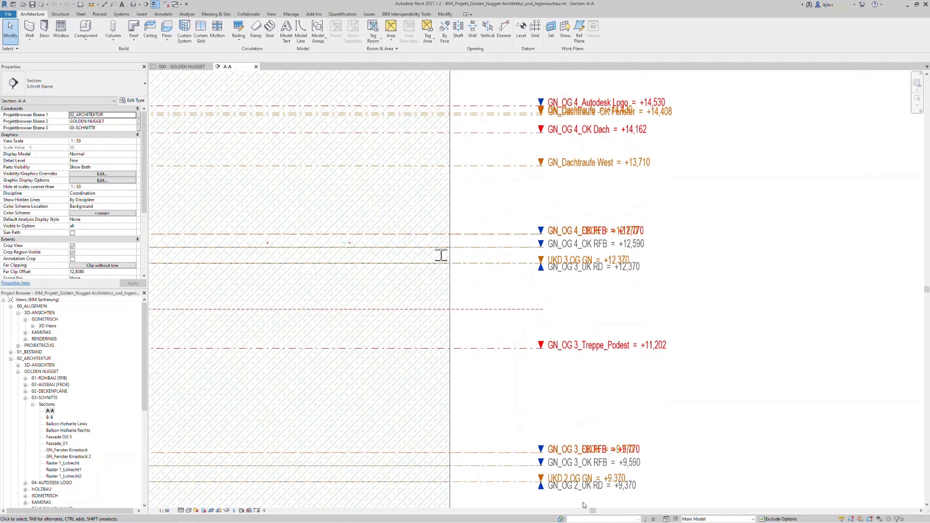
{"action": "left_click", "coordinate": [478, 265]}
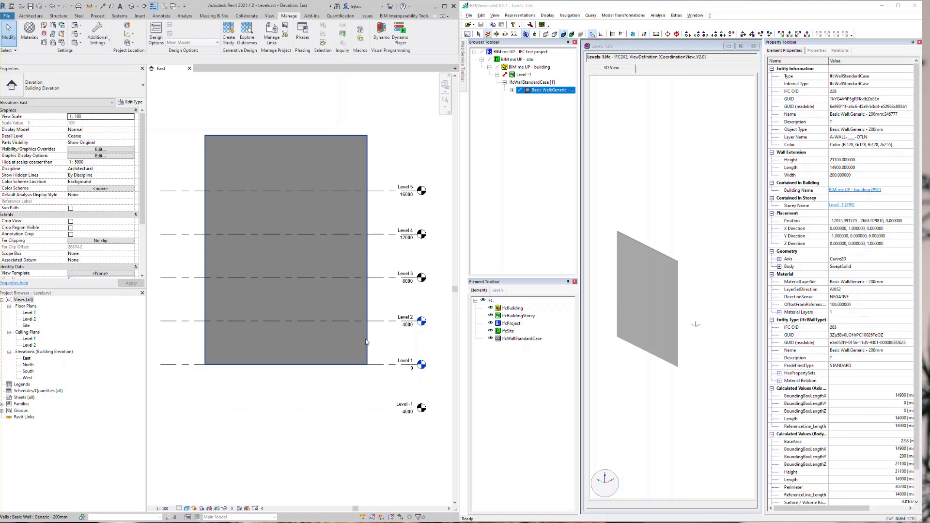
Compare the wall, Level 1 and Level -1 properties in Revit with FZKViewer's Level -1 storey
{"action": "left_click", "coordinate": [366, 341]}
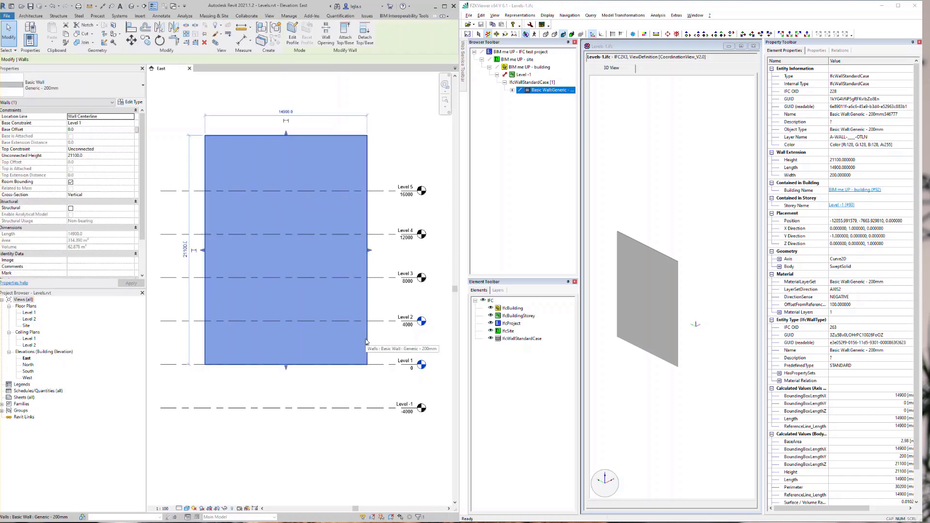
{"action": "left_click", "coordinate": [380, 367]}
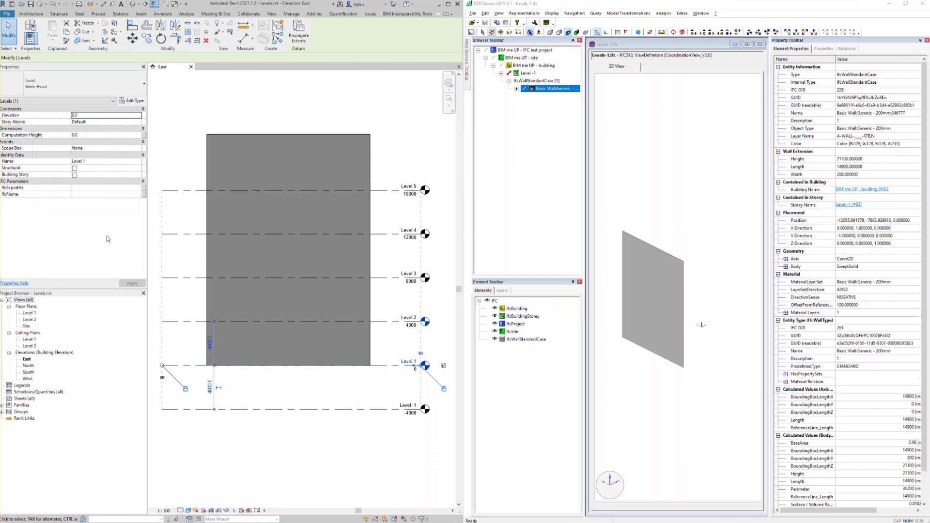
{"action": "left_click", "coordinate": [333, 409]}
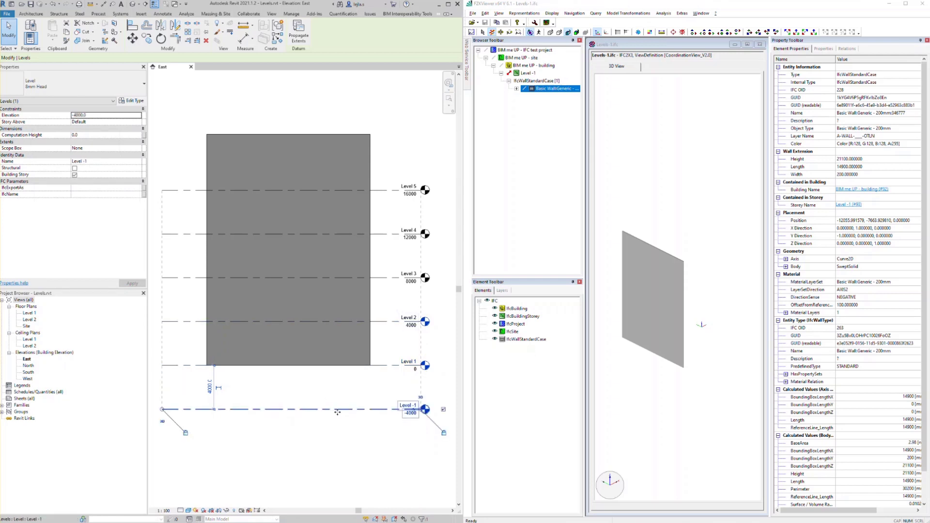
{"action": "left_click", "coordinate": [525, 74]}
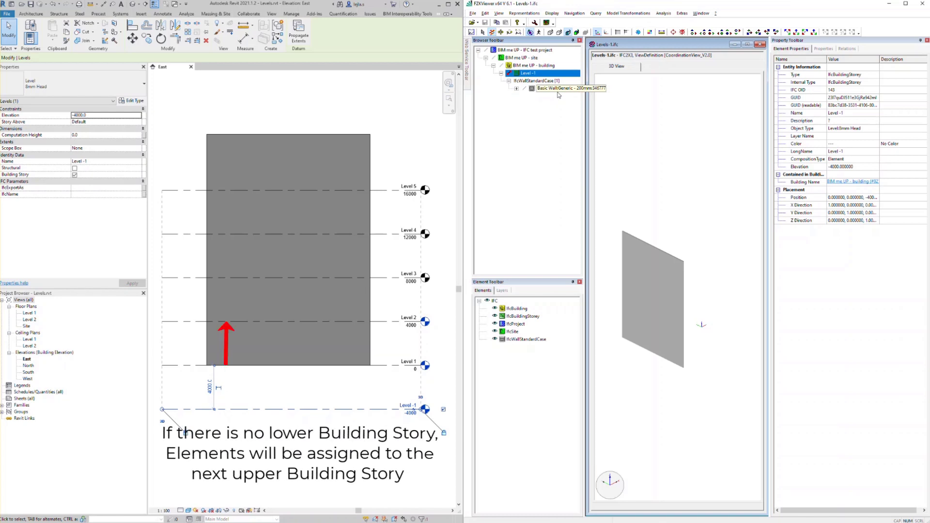
{"action": "left_click", "coordinate": [391, 366]}
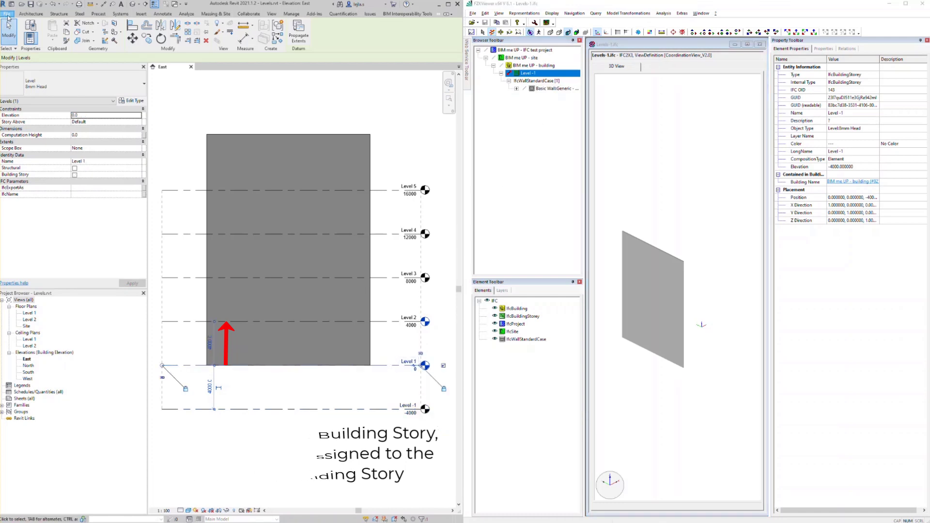
{"action": "left_click", "coordinate": [7, 15]}
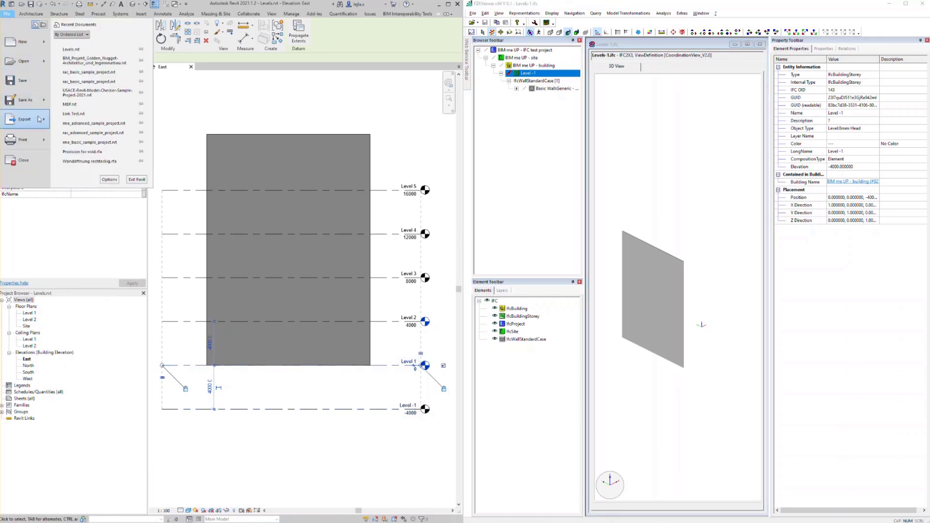
Export the model to IFC, load Levels-2.ifc into FZKViewer, and review Level 1's storey settings
{"action": "mouse_move", "coordinate": [24, 119]}
{"action": "scroll", "coordinate": [63, 146], "scroll_direction": "down", "scroll_amount": 3}
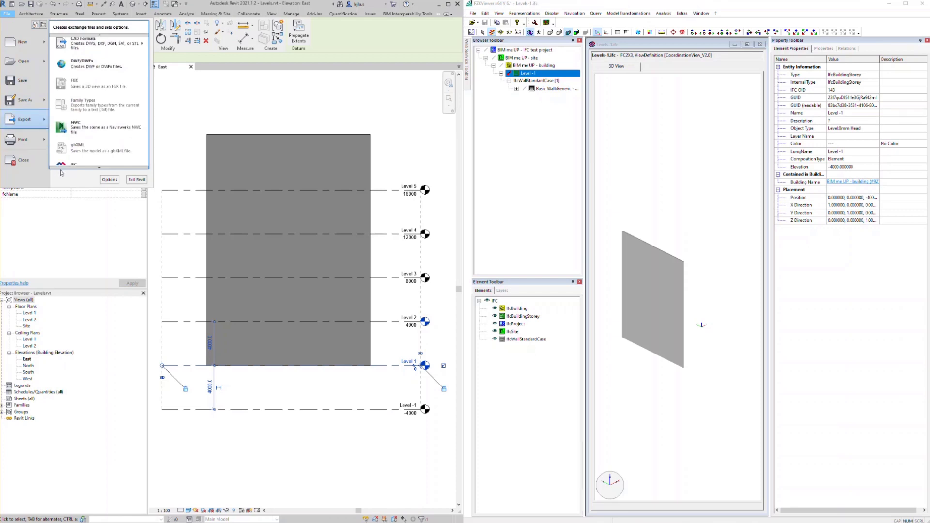
{"action": "left_click", "coordinate": [63, 160]}
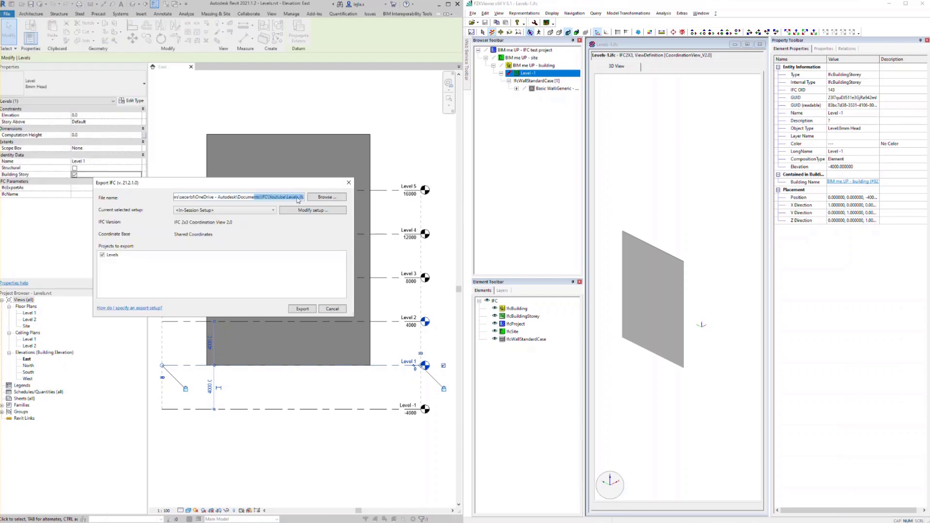
{"action": "left_click", "coordinate": [302, 309]}
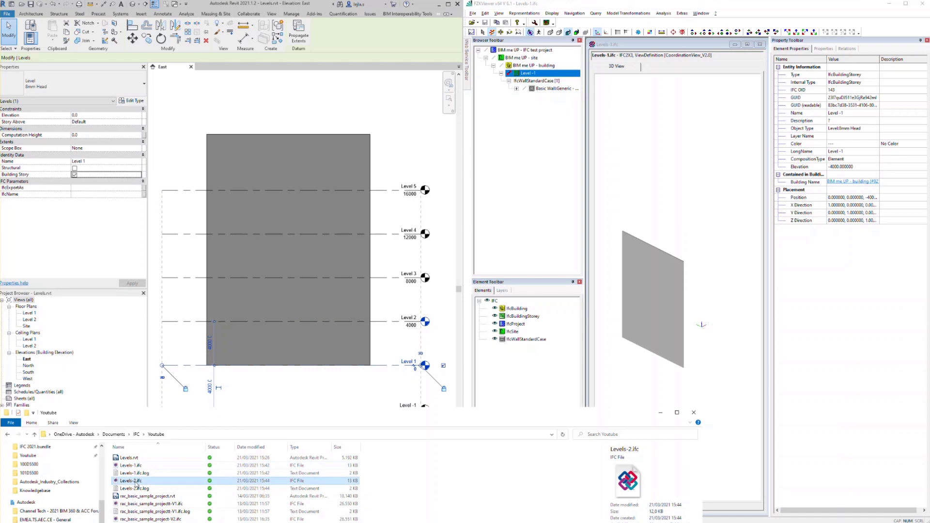
{"action": "left_click_drag", "start_coordinate": [136, 483], "coordinate": [676, 95]}
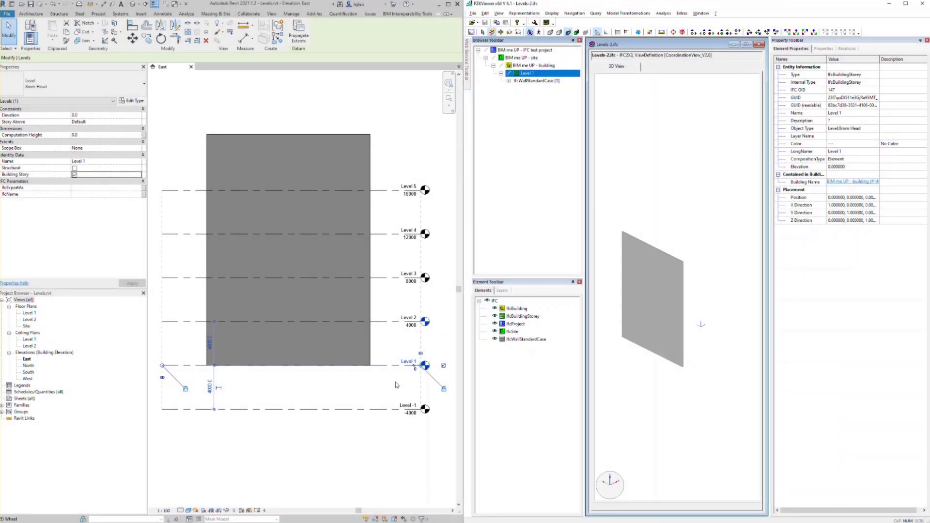
{"action": "left_click", "coordinate": [384, 367]}
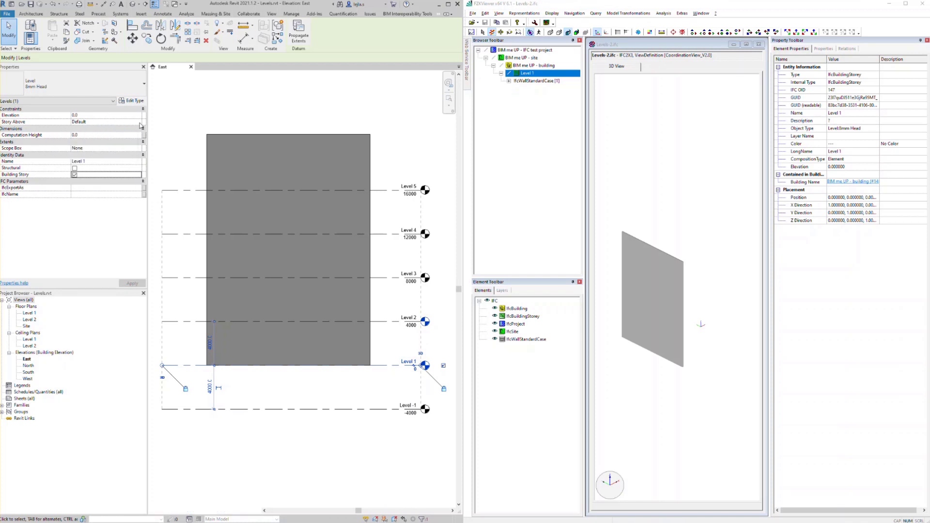
Enable 'Split Walls, Columns, Ducts by Level' in the IFC export setup
{"action": "left_click", "coordinate": [8, 14]}
{"action": "mouse_move", "coordinate": [27, 119]}
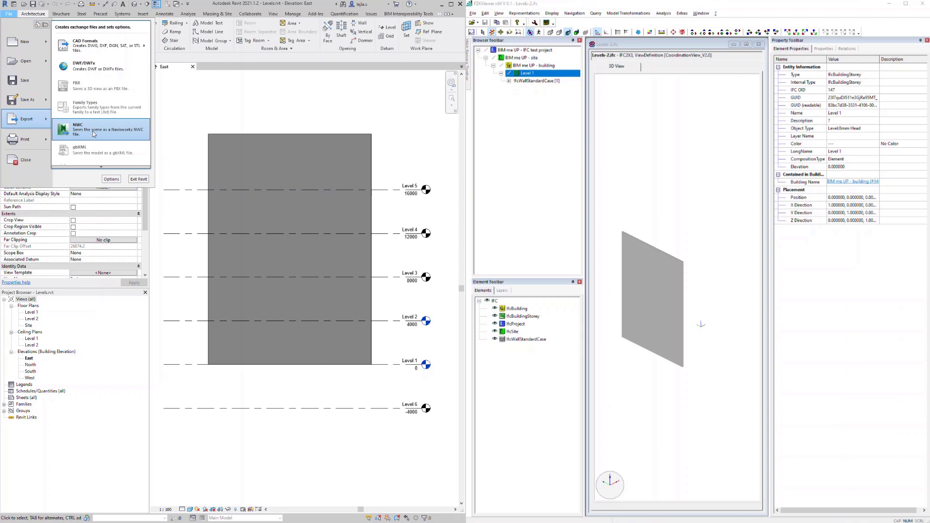
{"action": "left_click", "coordinate": [96, 136]}
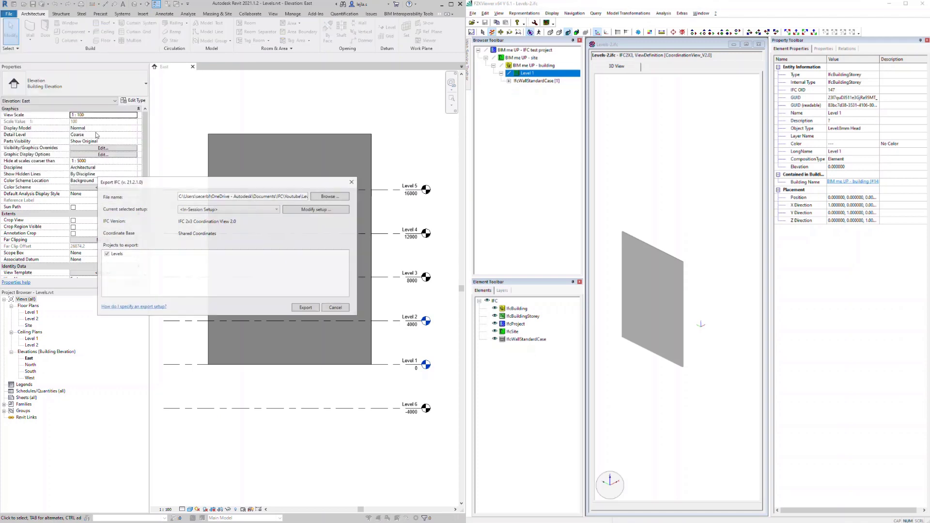
{"action": "left_click", "coordinate": [316, 211]}
{"action": "left_click", "coordinate": [199, 314]}
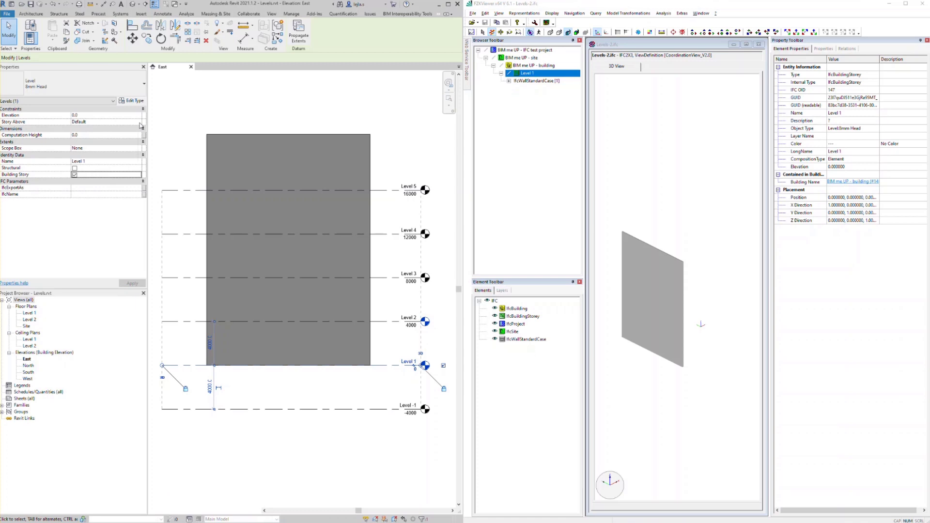
{"action": "left_click", "coordinate": [140, 125]}
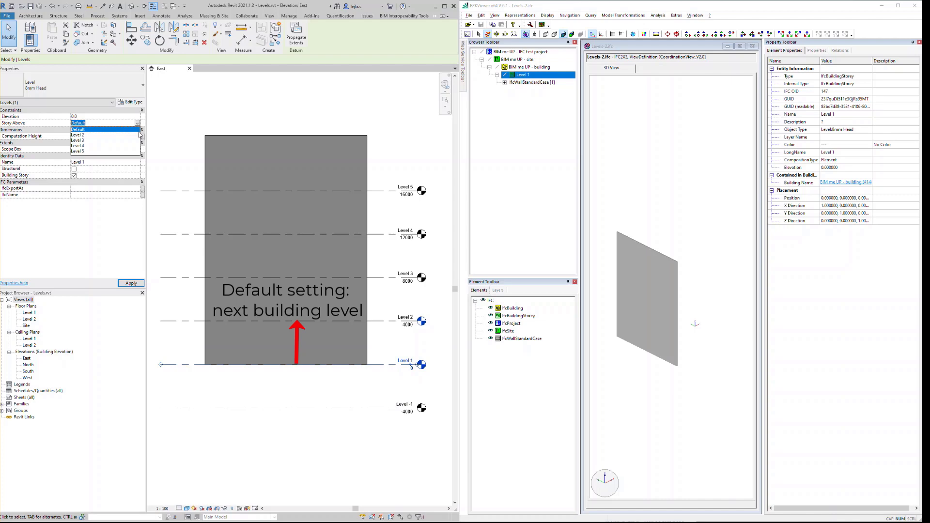
Set Level 1's Story Above to Level 3 and check the exported storeys in Levels-3.ifc
{"action": "left_click", "coordinate": [83, 140]}
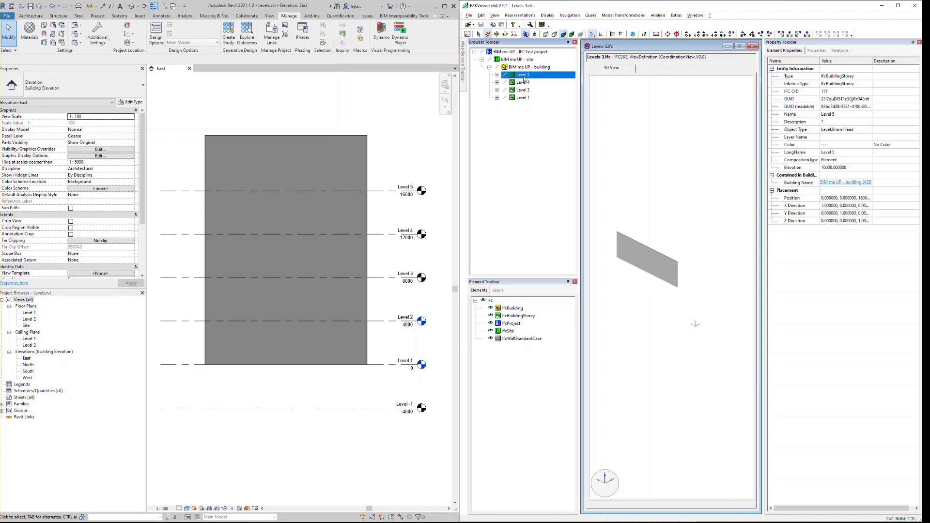
{"action": "left_click", "coordinate": [523, 83]}
{"action": "left_click", "coordinate": [523, 98]}
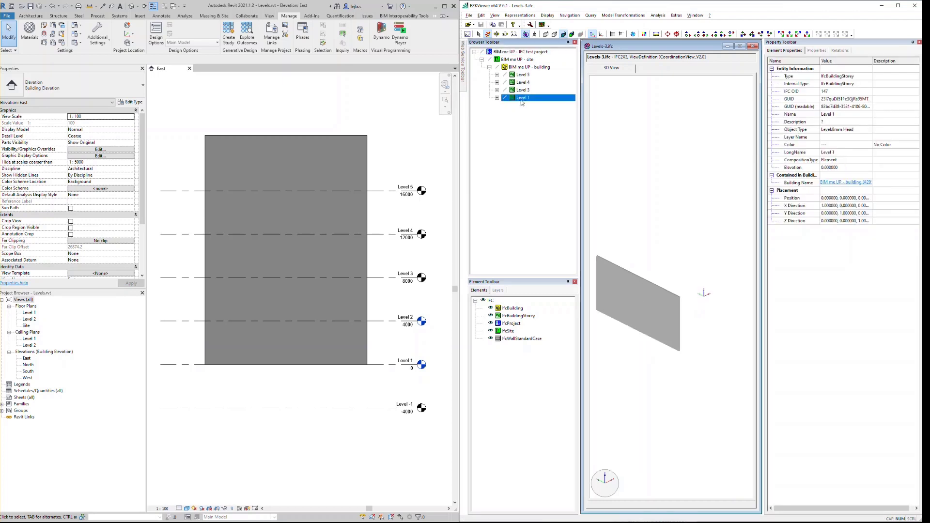
Inspect the exported wall segments, confirming the Level 1 wall is 8000 high
{"action": "left_click", "coordinate": [520, 68]}
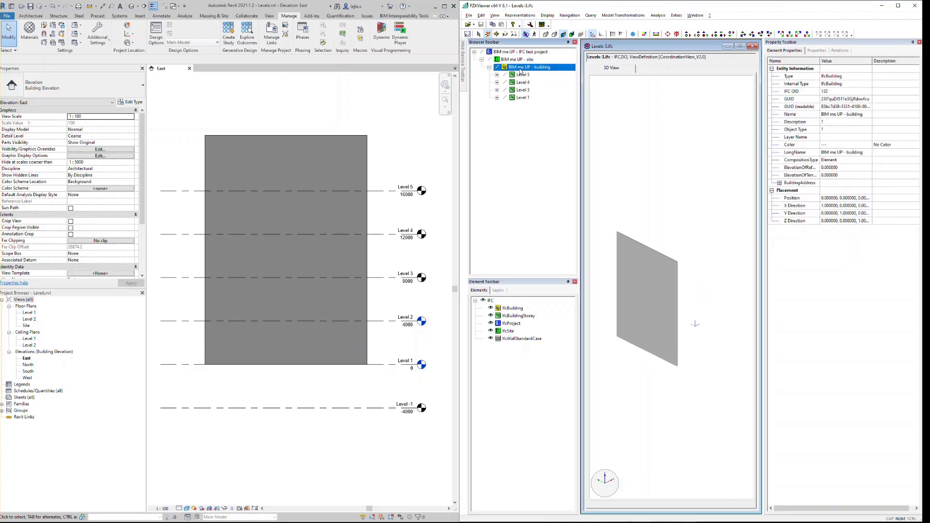
{"action": "left_click", "coordinate": [635, 264]}
{"action": "left_click", "coordinate": [636, 286]}
{"action": "left_click", "coordinate": [640, 303]}
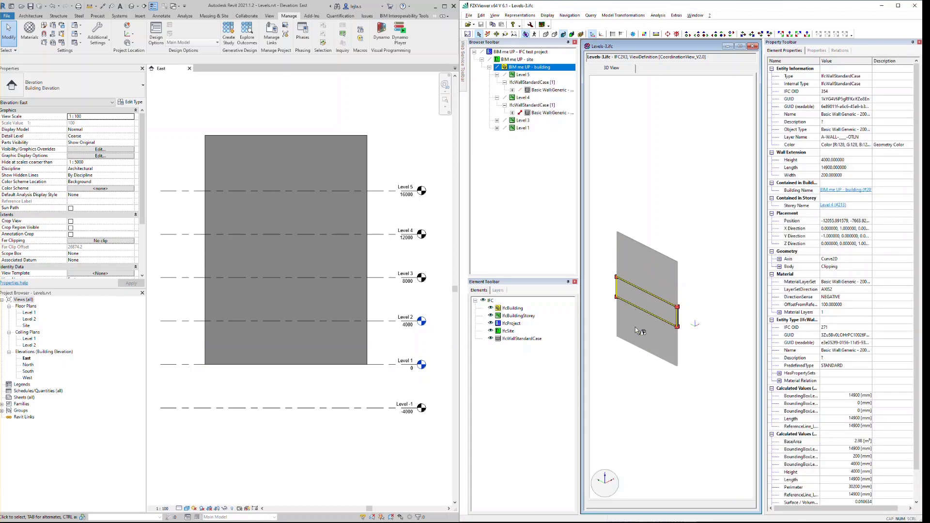
{"action": "left_click", "coordinate": [639, 331]}
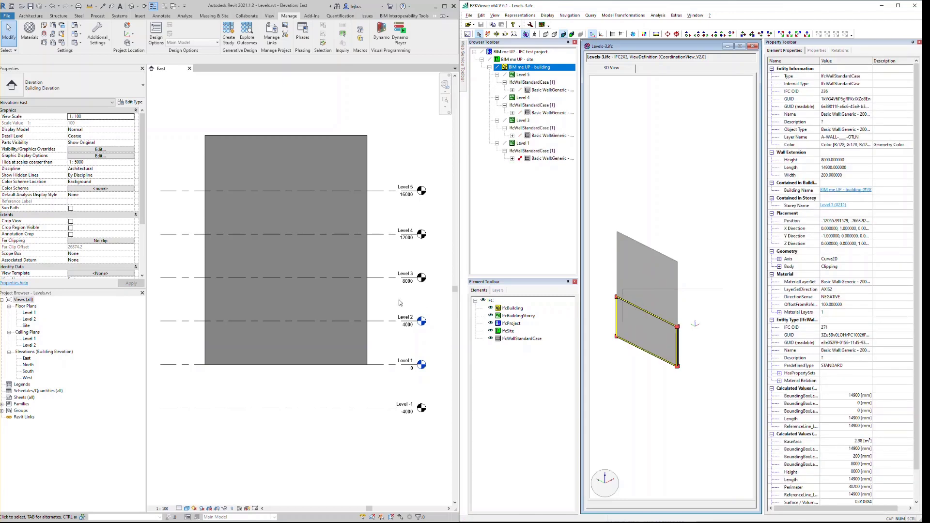
{"action": "left_click", "coordinate": [403, 277]}
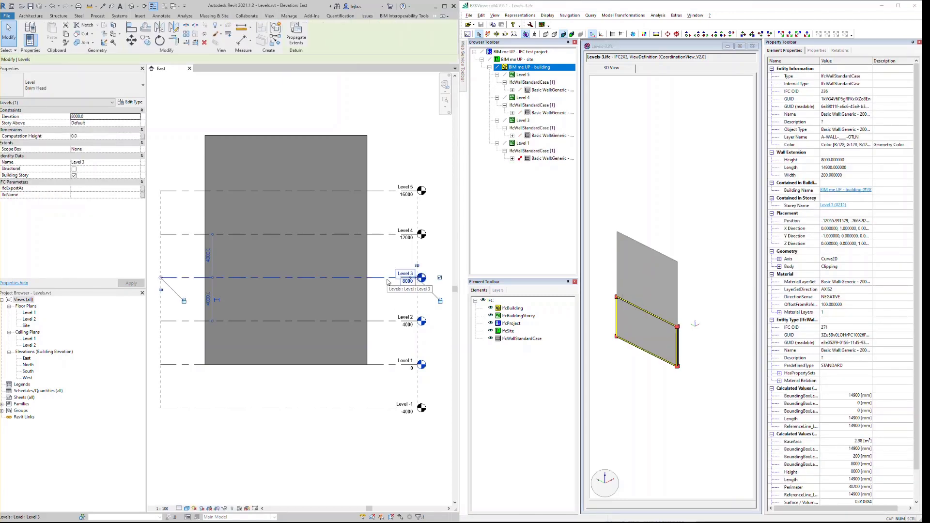
Set Level 3's Story Above to Level 5 and check each wall segment in Levels-4.ifc
{"action": "left_click", "coordinate": [138, 124]}
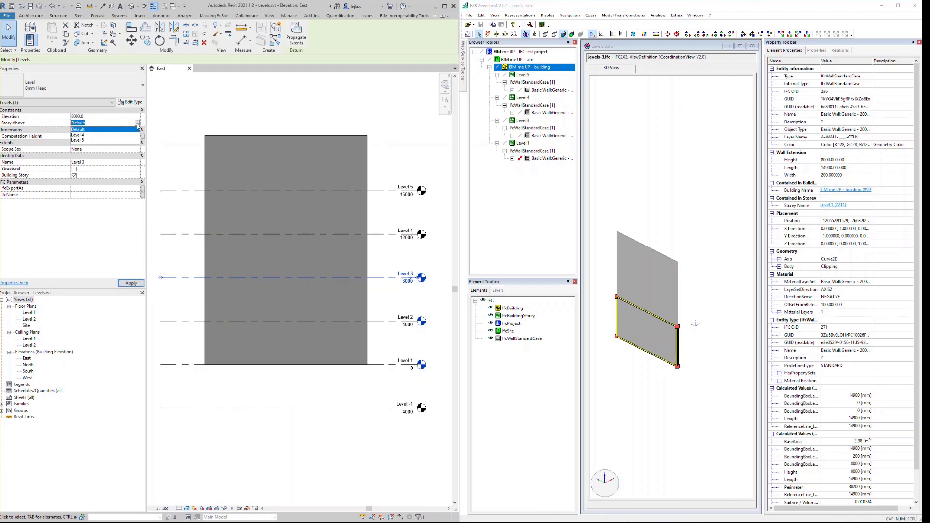
{"action": "left_click", "coordinate": [118, 137]}
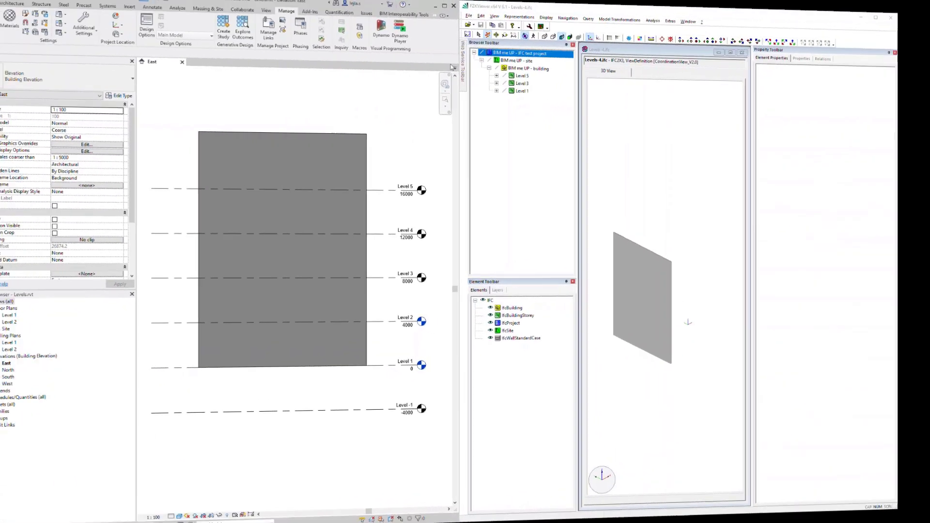
{"action": "left_click", "coordinate": [659, 265]}
{"action": "left_click", "coordinate": [650, 301]}
{"action": "left_click", "coordinate": [645, 329]}
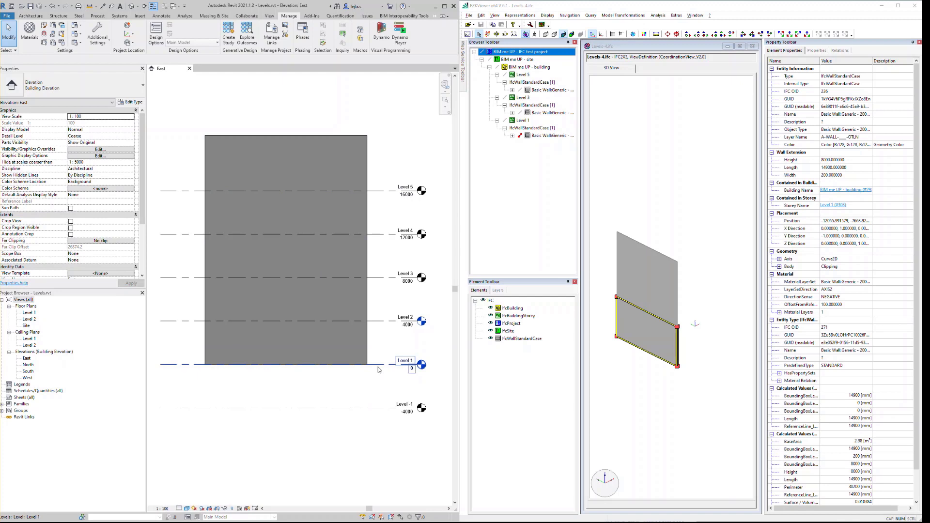
Set Level 1's IfcName to 'BIM me UP Ground level' and apply it
{"action": "left_click", "coordinate": [379, 370]}
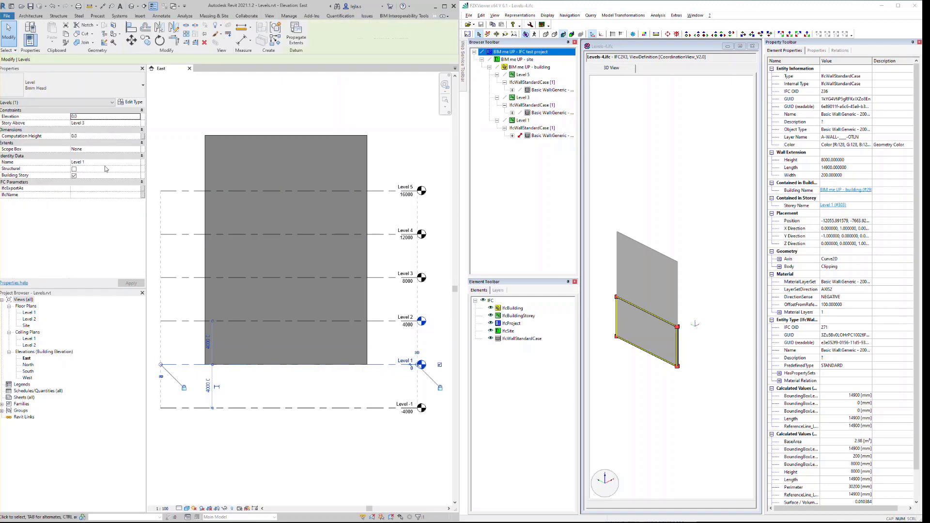
{"action": "left_click", "coordinate": [91, 193]}
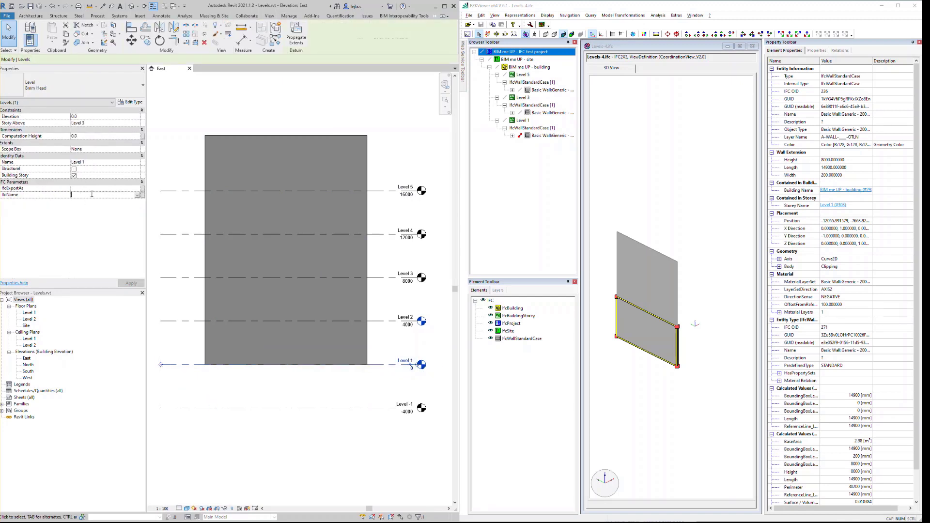
{"action": "type", "text": "Bl"}
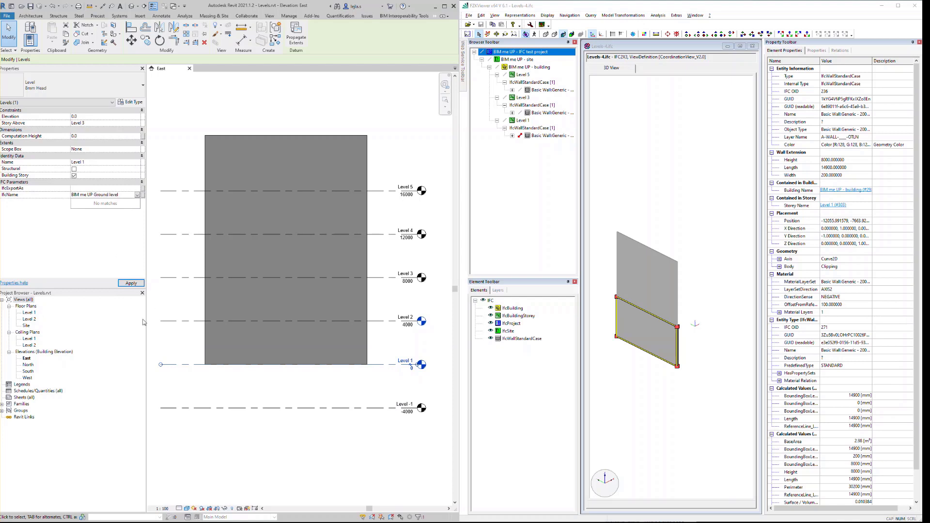
{"action": "left_click", "coordinate": [131, 283]}
{"action": "key", "text": "Escape"}
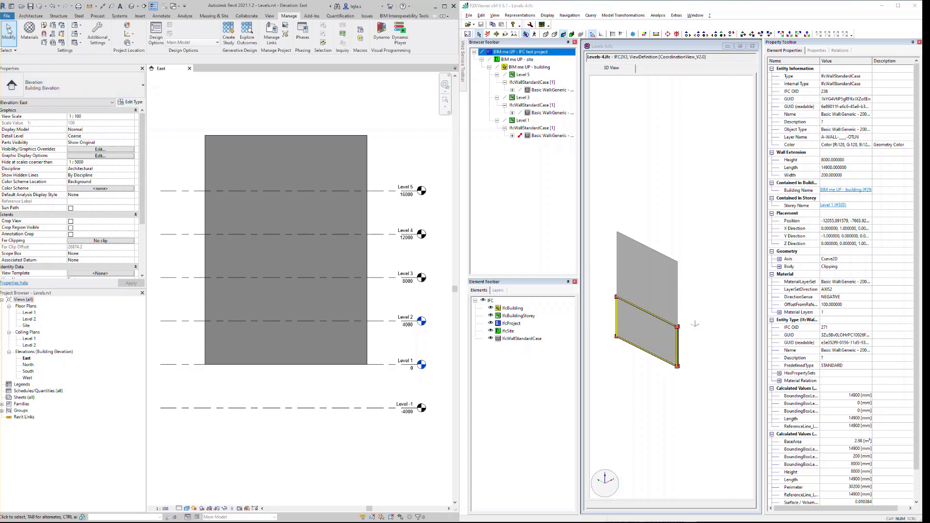
Re-export to IFC and verify the renamed storey keeps Long Name Level 1 in FZKViewer
{"action": "left_click", "coordinate": [9, 17]}
{"action": "mouse_move", "coordinate": [25, 120]}
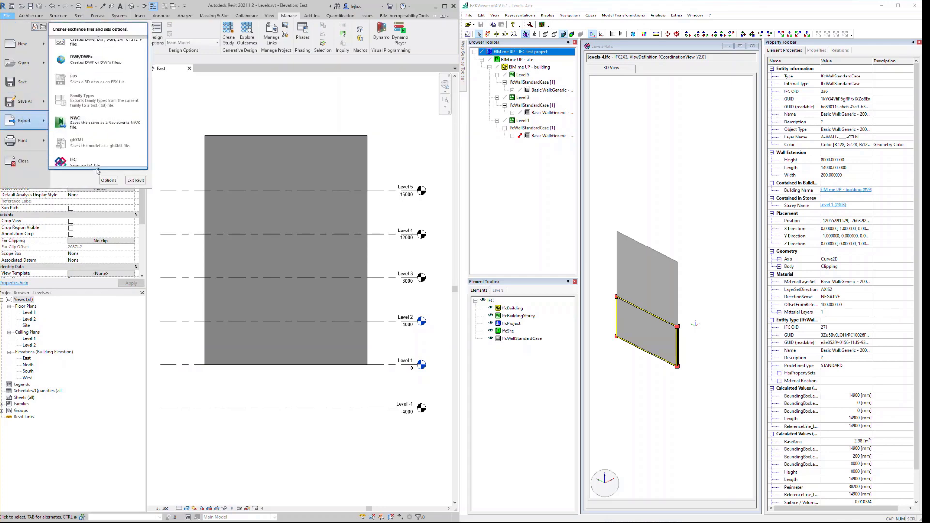
{"action": "left_click", "coordinate": [97, 162]}
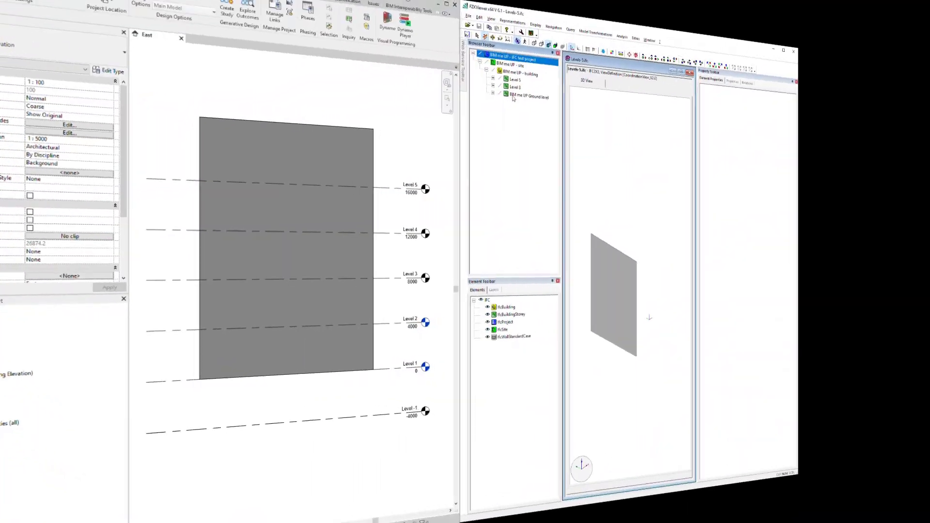
{"action": "left_click", "coordinate": [525, 91]}
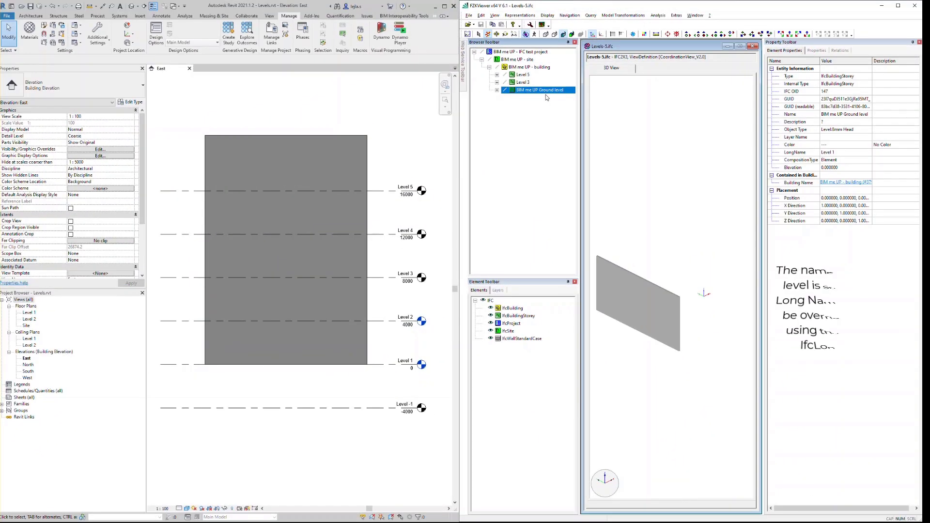
{"action": "left_click", "coordinate": [796, 152]}
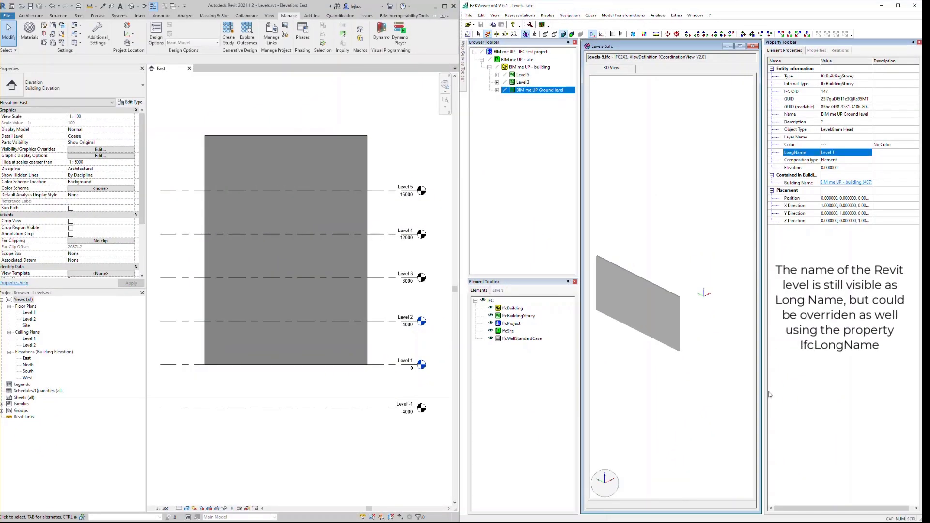